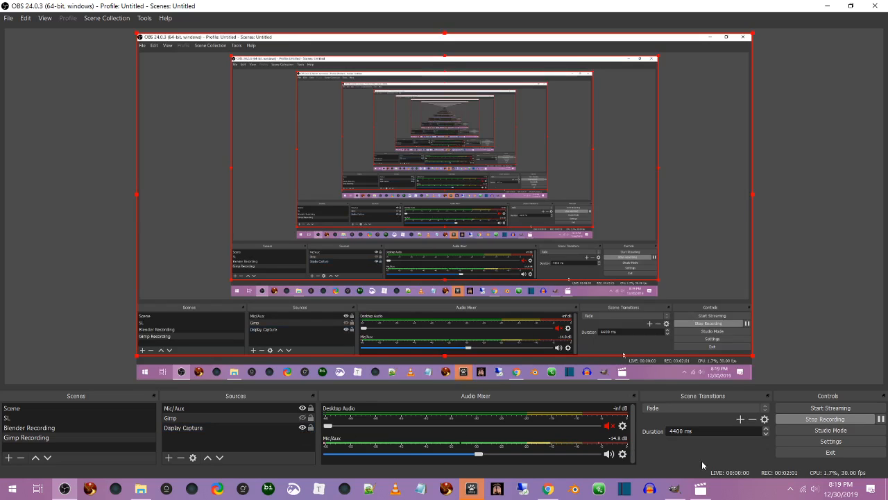
Step: Switch to GIMP and check the Single-Window Mode setting
click(678, 491)
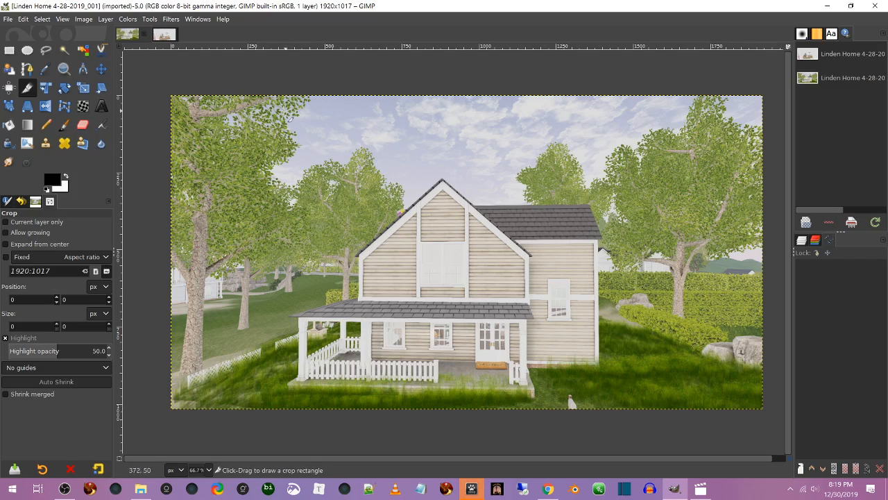
click(197, 18)
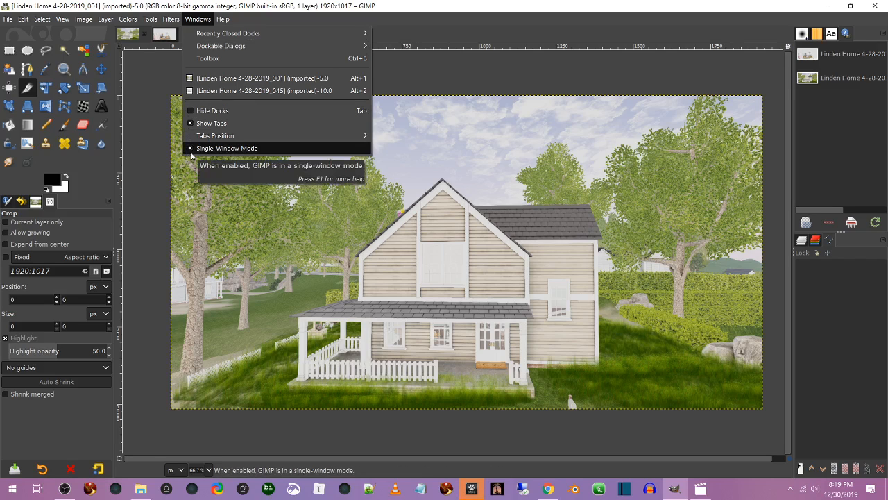
click(154, 206)
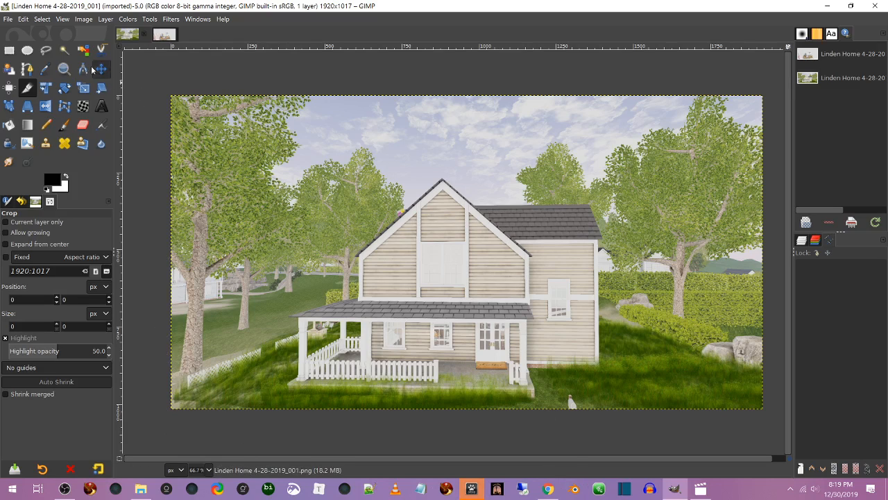
Step: Look over the commands for opening image files and switch between the two open Linden Home images
click(7, 19)
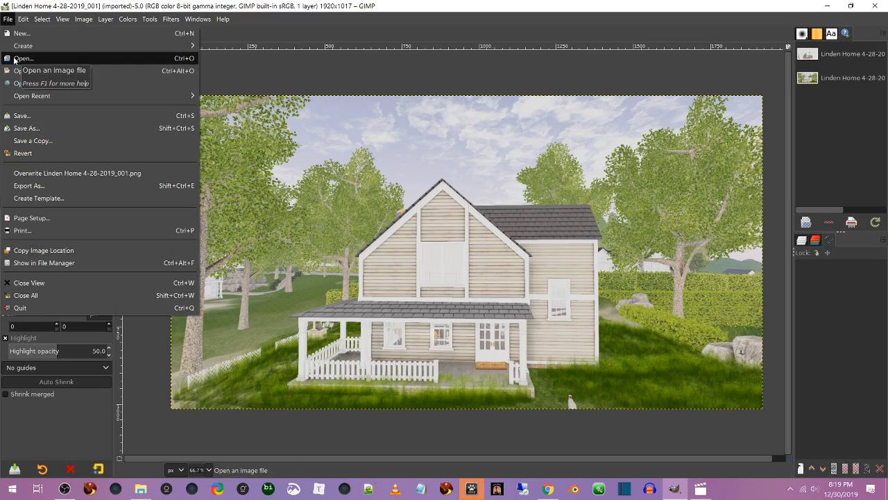
click(323, 80)
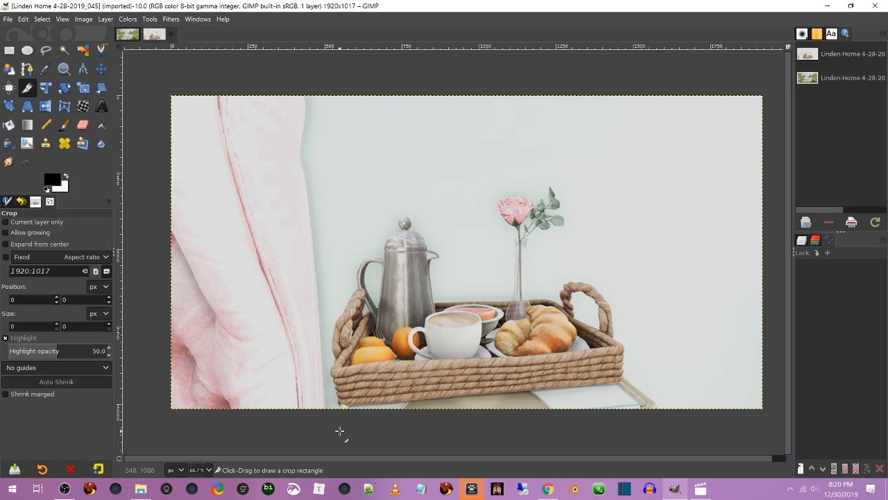
click(129, 35)
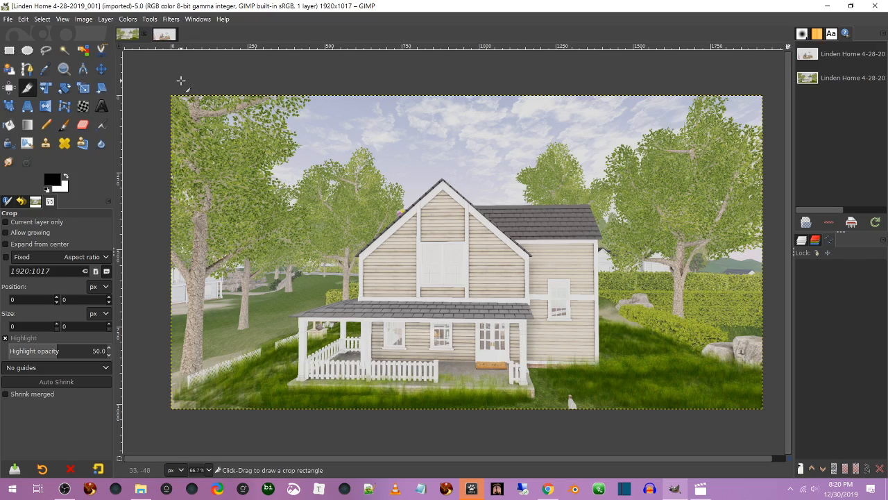
click(157, 36)
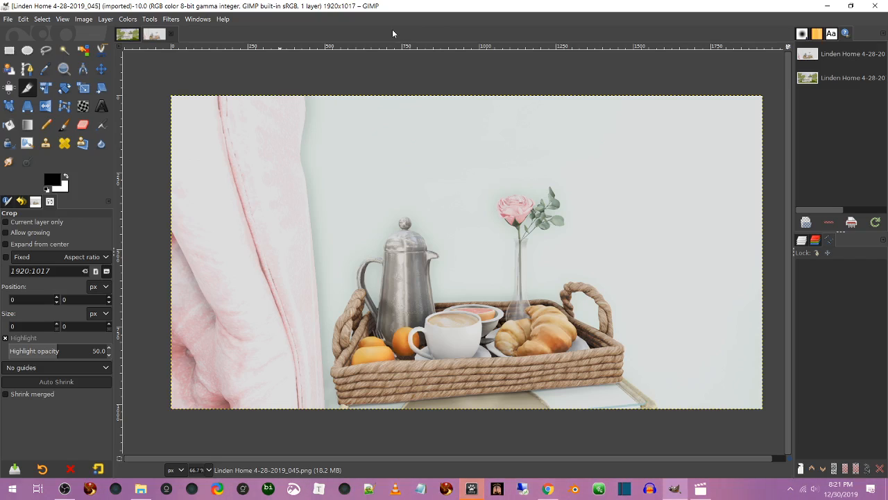
Step: Open the Icon Theme preferences and try the Symbolic and Color themes, returning to Legacy after each
click(24, 19)
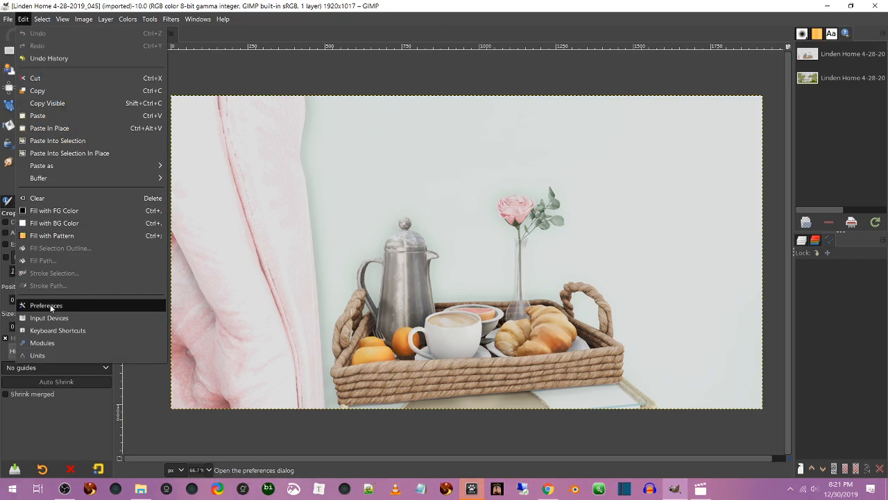
click(50, 306)
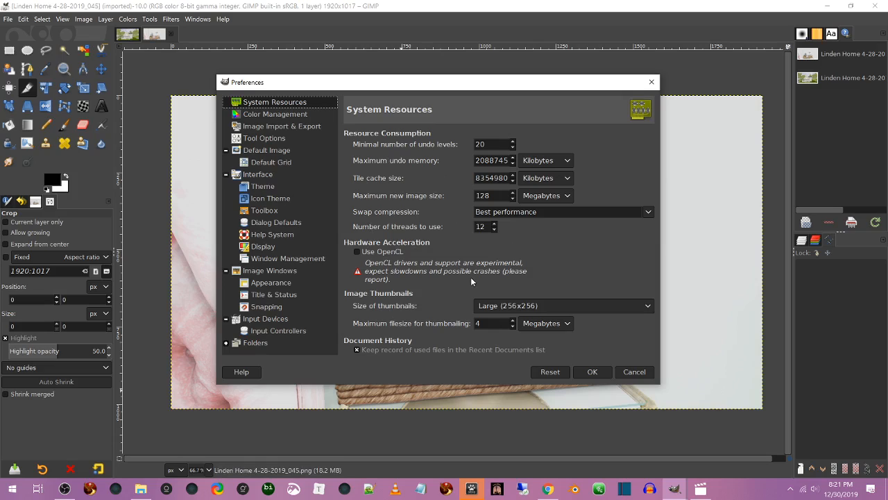
click(281, 199)
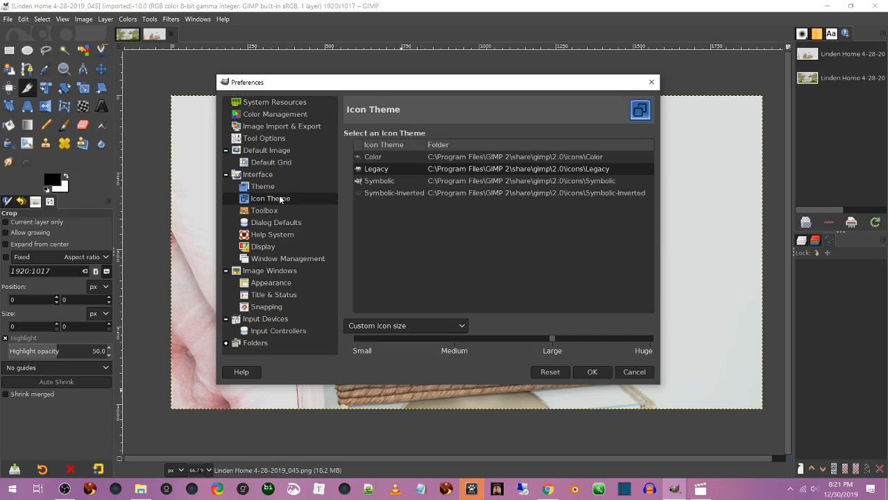
click(389, 182)
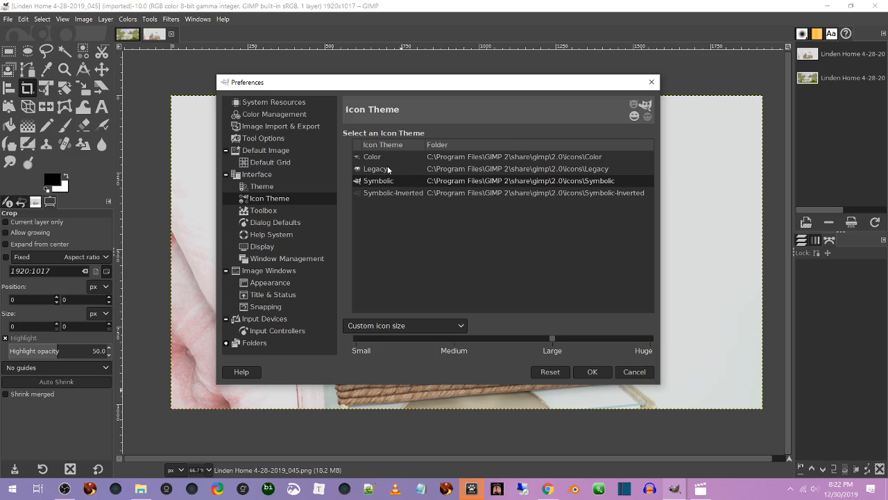
click(383, 170)
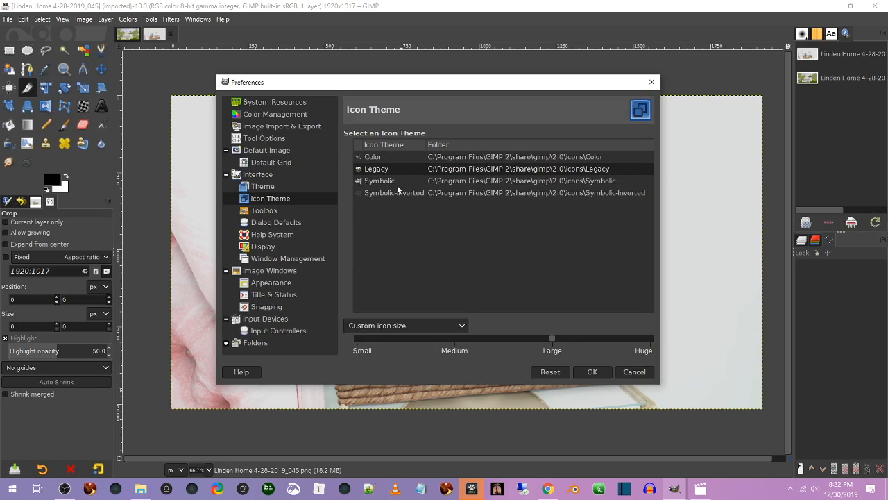
click(376, 157)
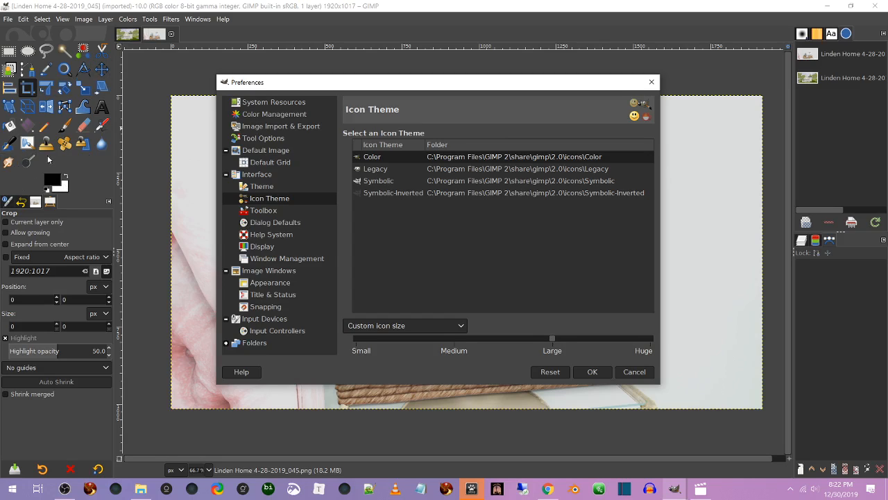
click(378, 171)
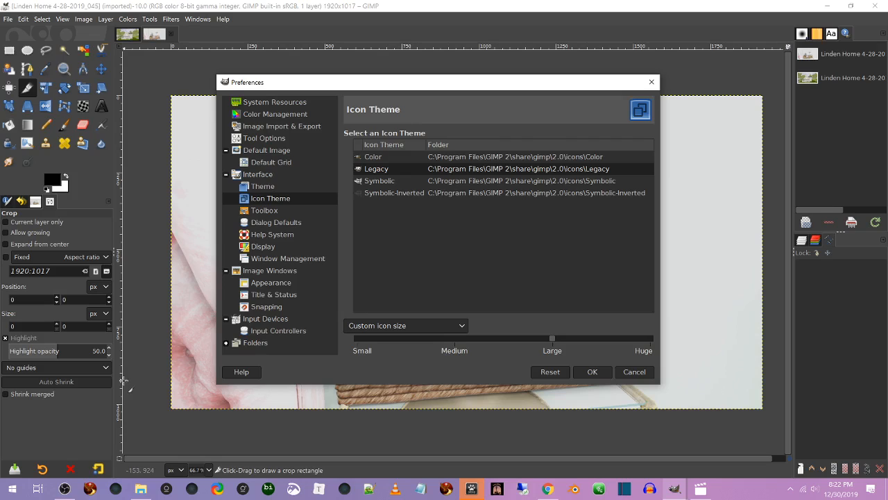
Step: Try the Small custom icon size, return it to Large, and close the preferences without saving
drag(551, 338, 361, 338)
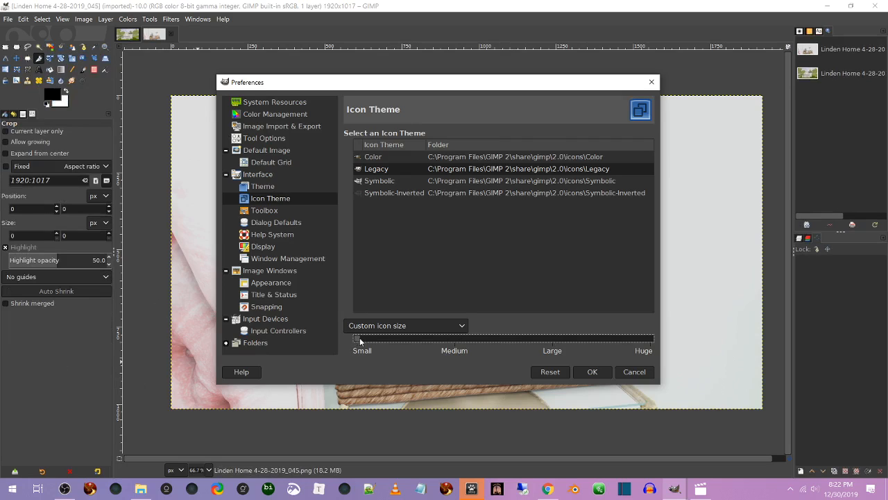
drag(360, 337, 534, 336)
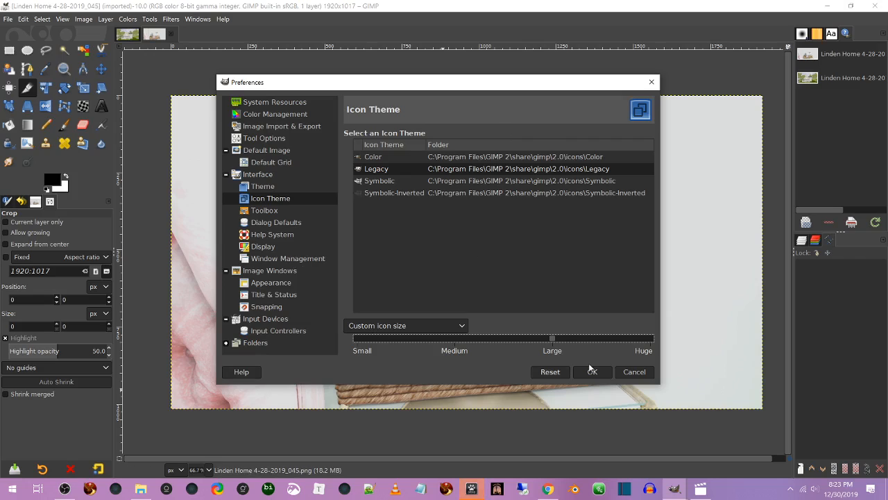
click(633, 371)
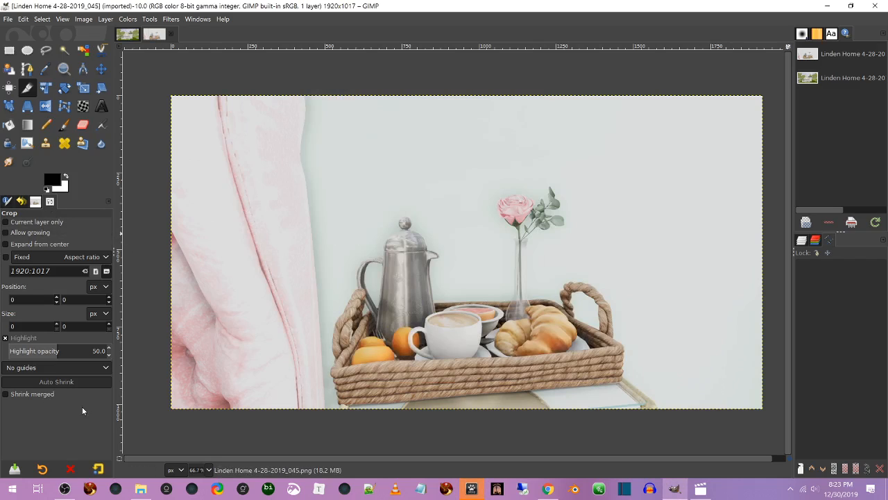
Step: Examine the Images, Undo History, Device Status and Tool Options dialogs docked below the toolbox
click(36, 201)
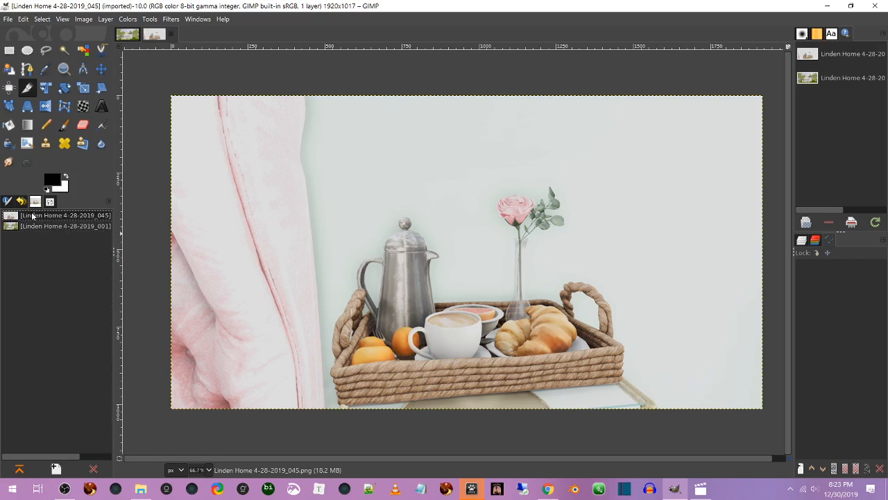
click(20, 203)
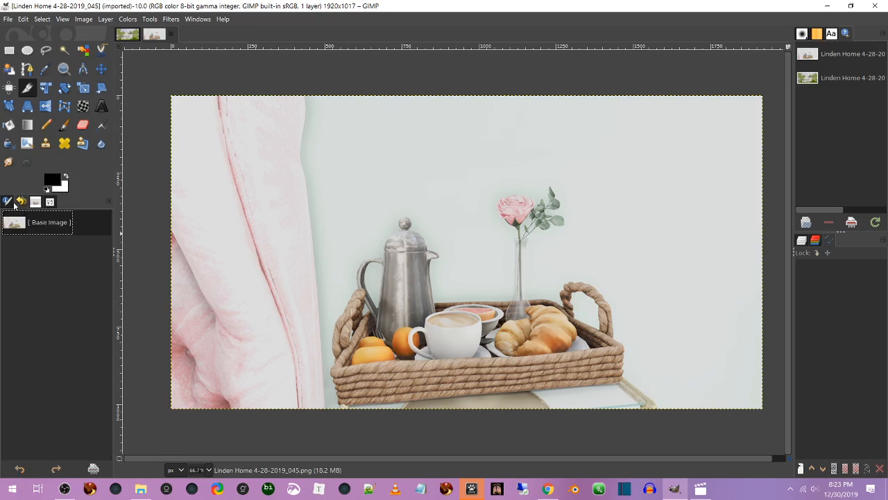
click(5, 202)
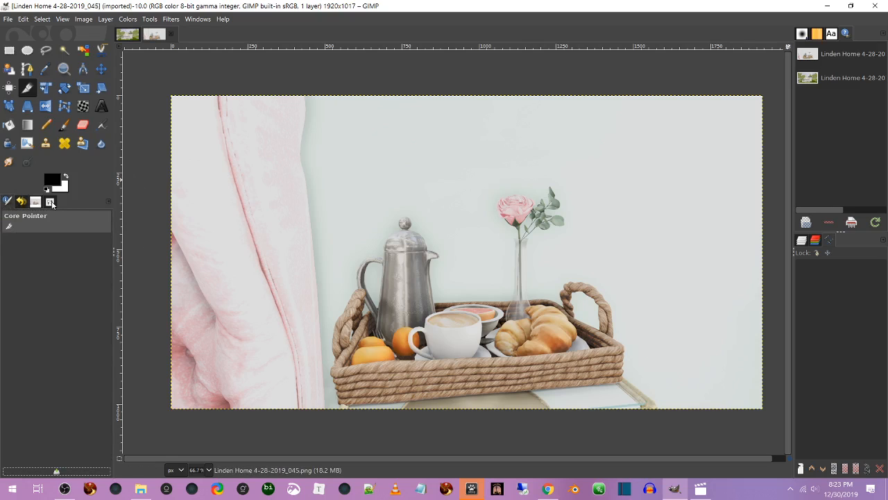
click(7, 201)
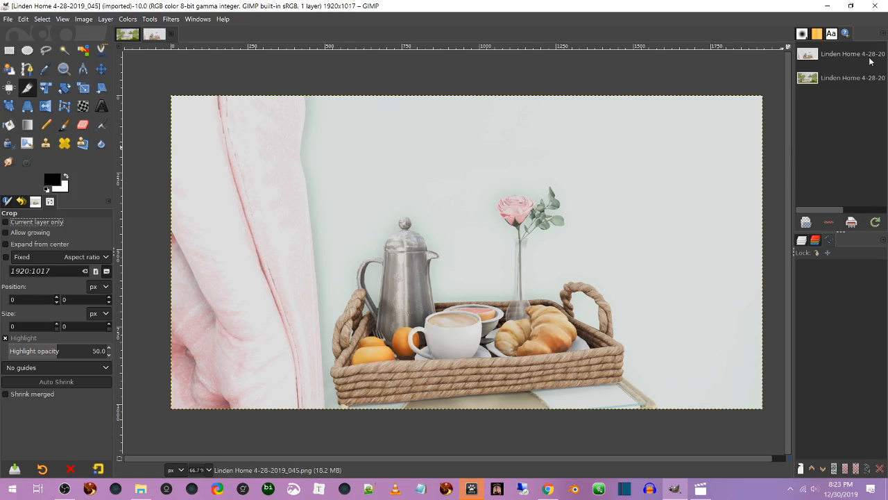
Step: Examine the Patterns, Fonts, Document History and Brushes dialogs, plus the Layers, Channels and Paths dialogs docked below them
click(817, 34)
click(831, 34)
click(847, 34)
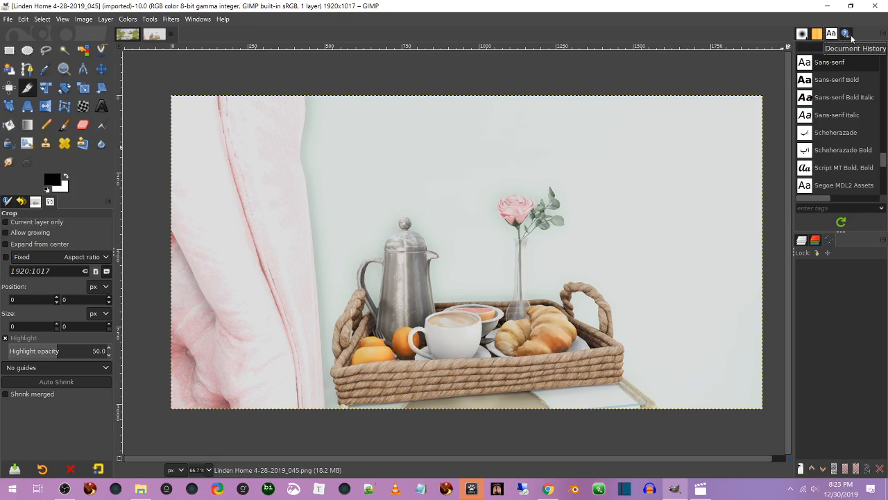
click(802, 33)
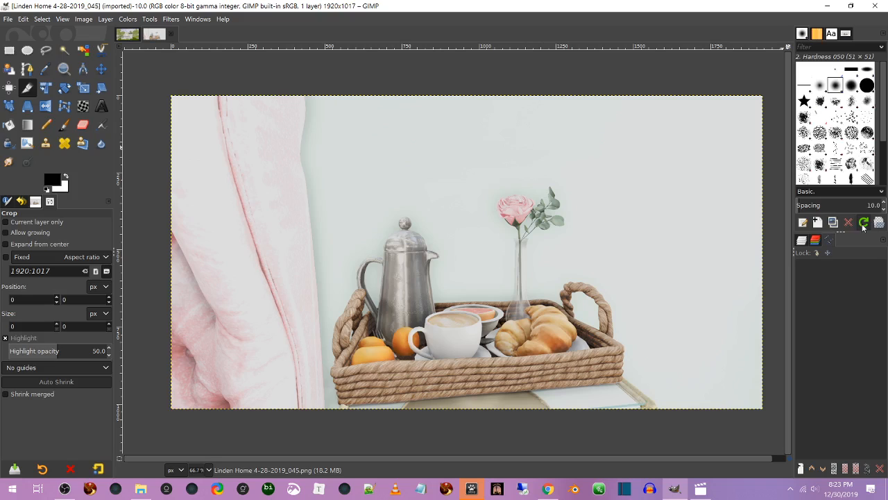
click(804, 241)
click(817, 240)
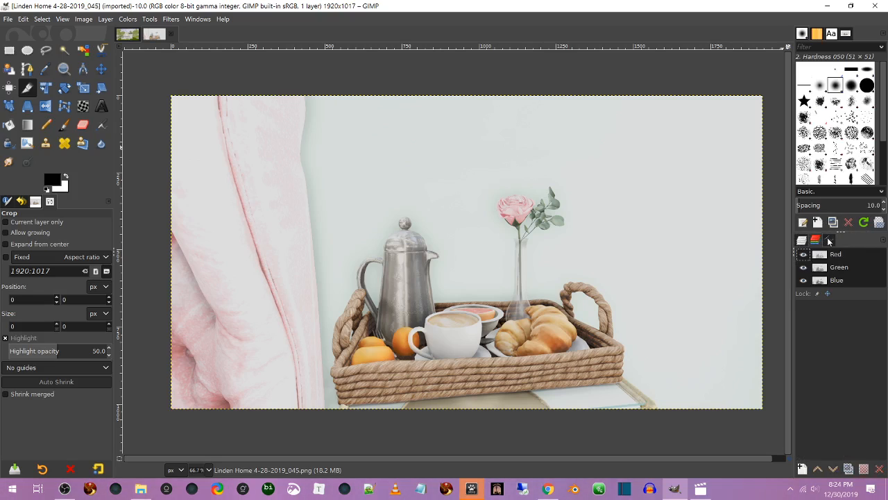
click(830, 240)
click(829, 240)
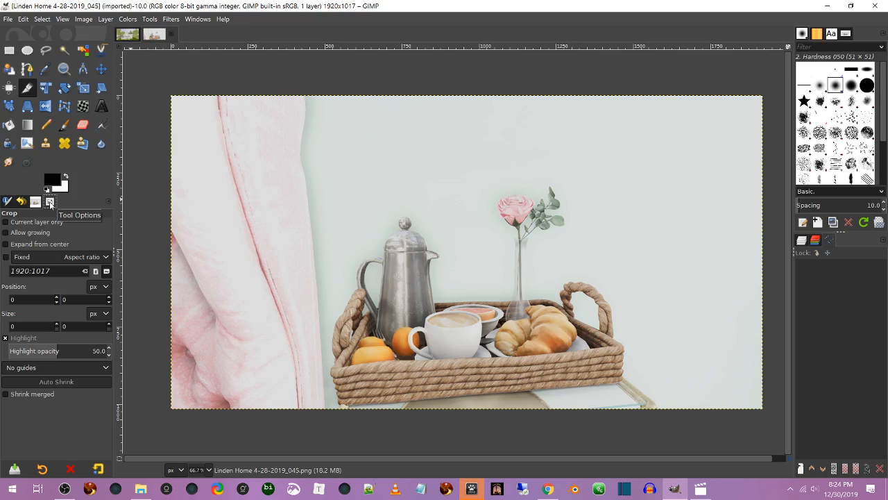
Step: Move the Tool Options dialog from below the toolbox into the dock with Layers, Channels and Paths
drag(50, 203, 296, 197)
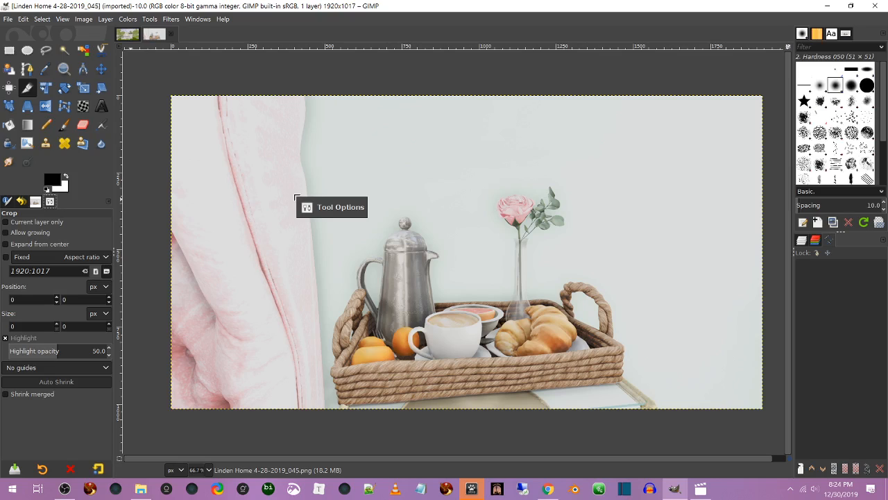
mouse_move(295, 198)
mouse_down()
mouse_move(692, 206)
mouse_move(840, 292)
mouse_move(850, 164)
mouse_move(821, 134)
mouse_move(855, 54)
mouse_move(820, 319)
mouse_move(833, 255)
mouse_move(847, 245)
mouse_up()
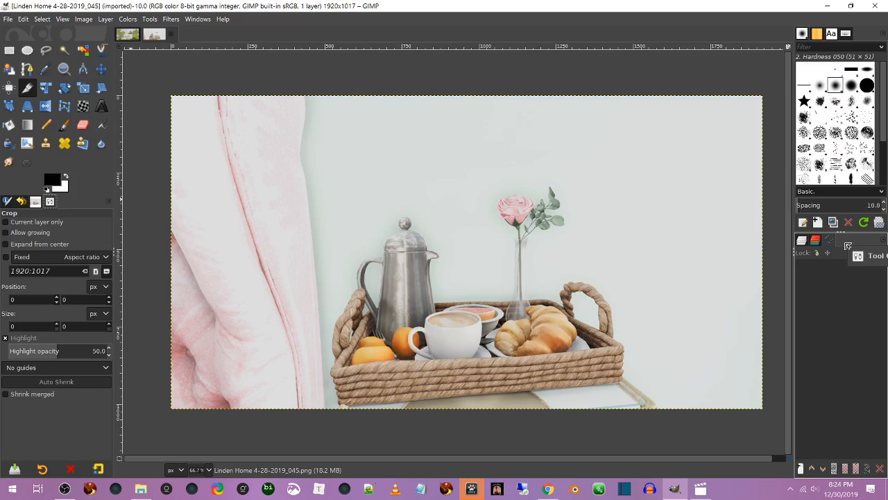
drag(848, 246, 845, 242)
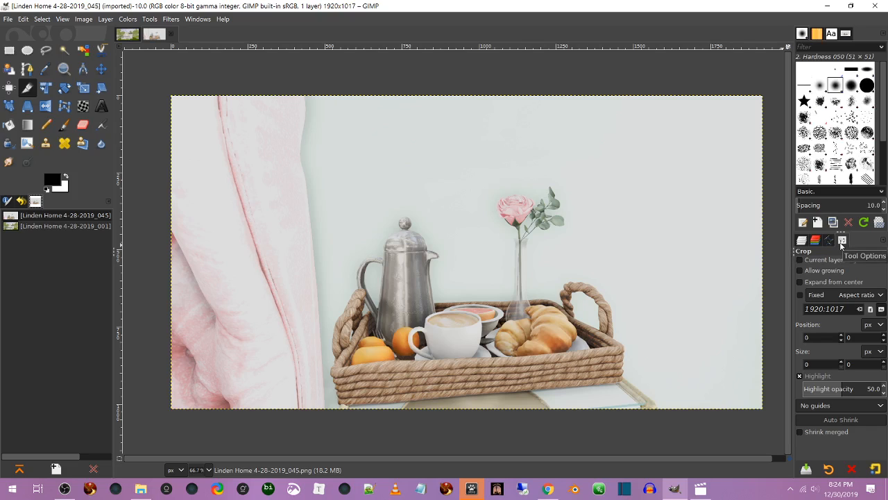
Step: Detach Tool Options into a floating window, move it beside the toolbox, and close it
click(883, 240)
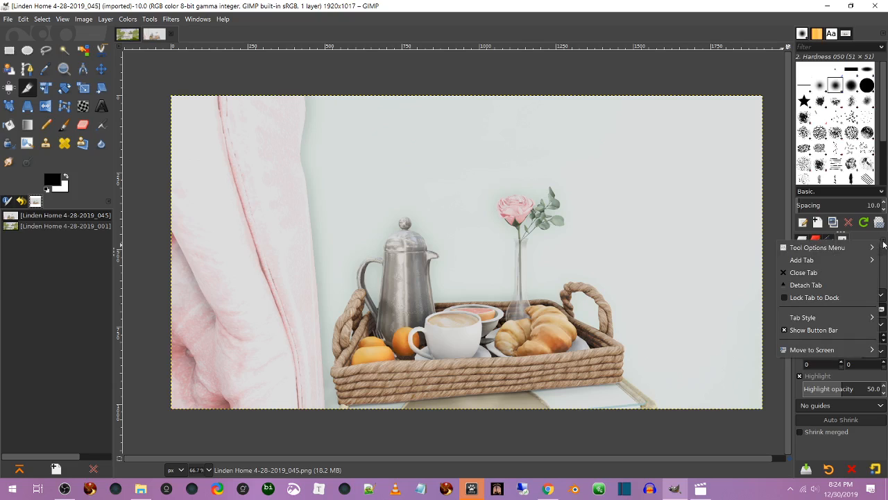
click(838, 284)
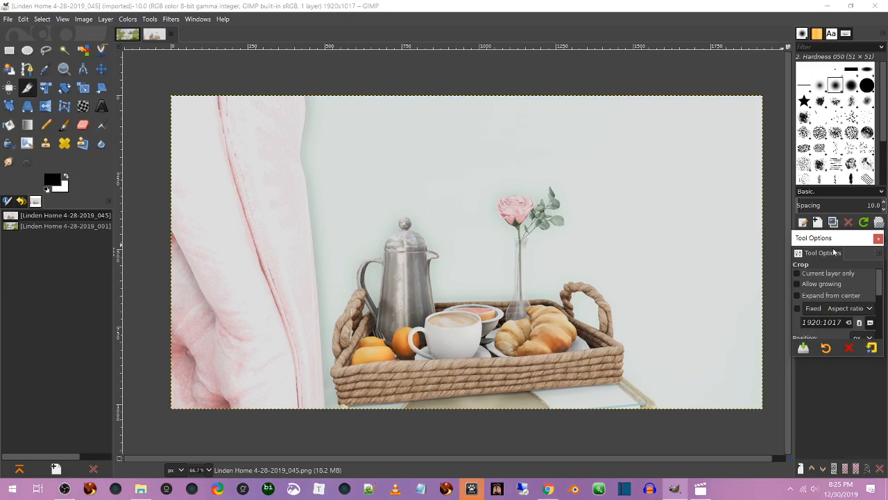
drag(607, 150, 188, 93)
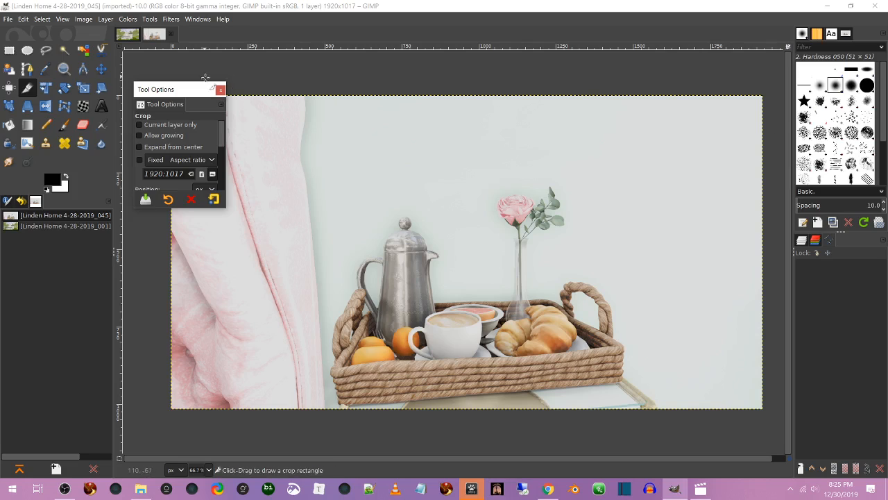
click(220, 90)
Step: Reopen the Tool Options dialog and dock it below the toolbox beside the Images dialog
click(200, 21)
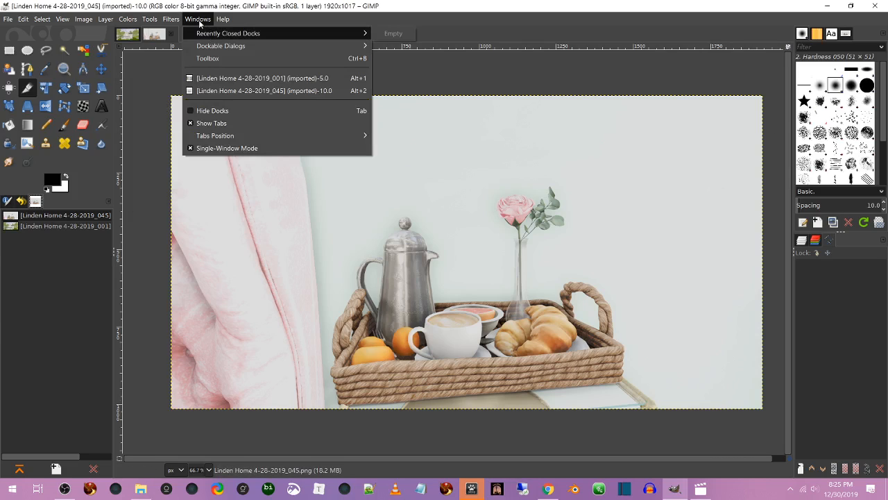
mouse_move(216, 46)
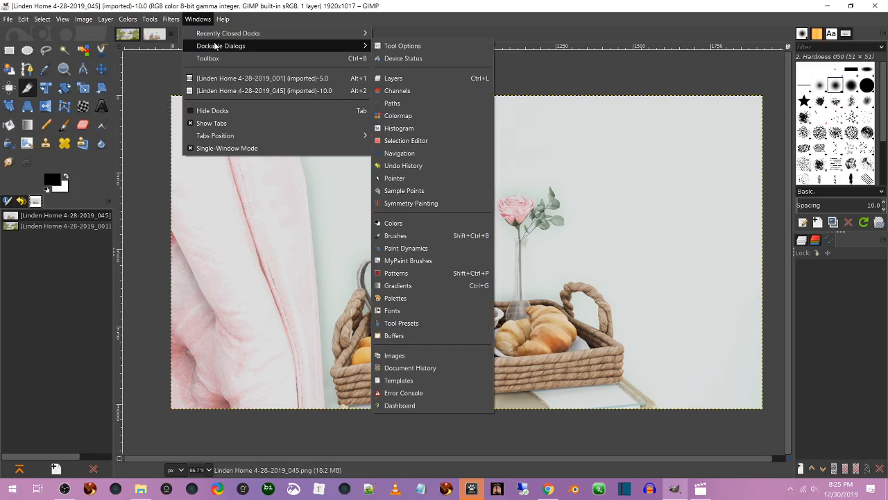
click(449, 46)
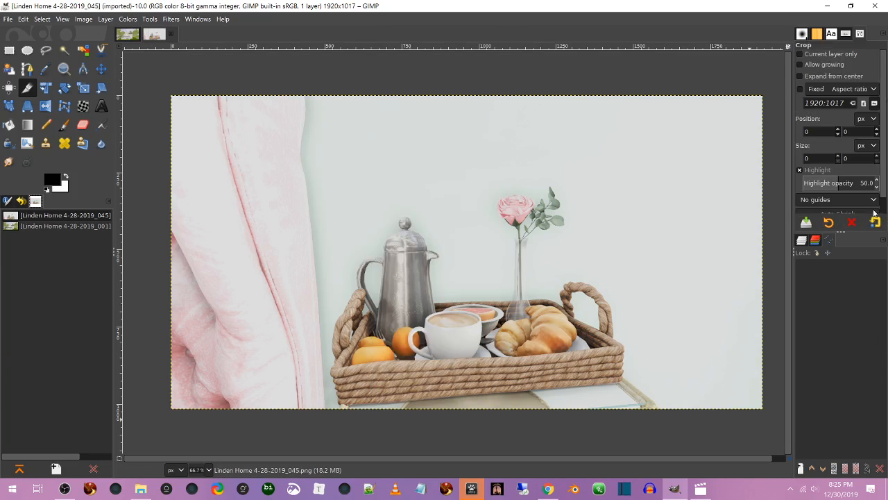
click(861, 35)
drag(860, 35, 47, 205)
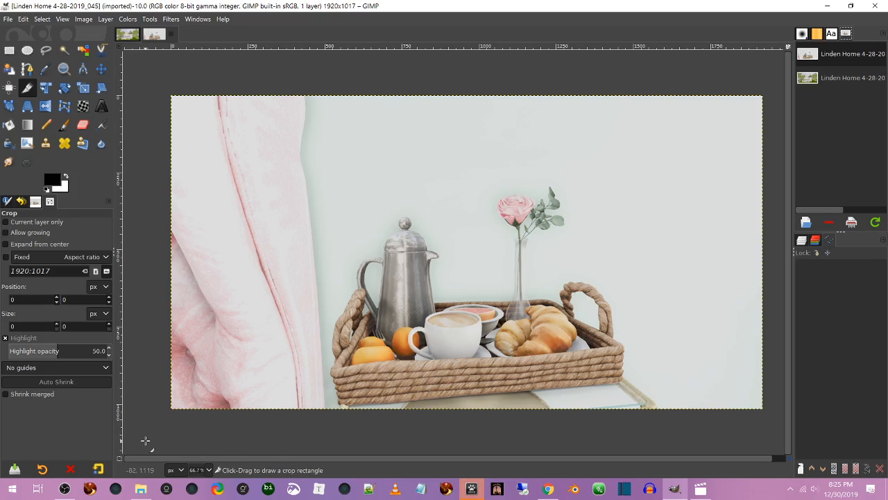
click(65, 489)
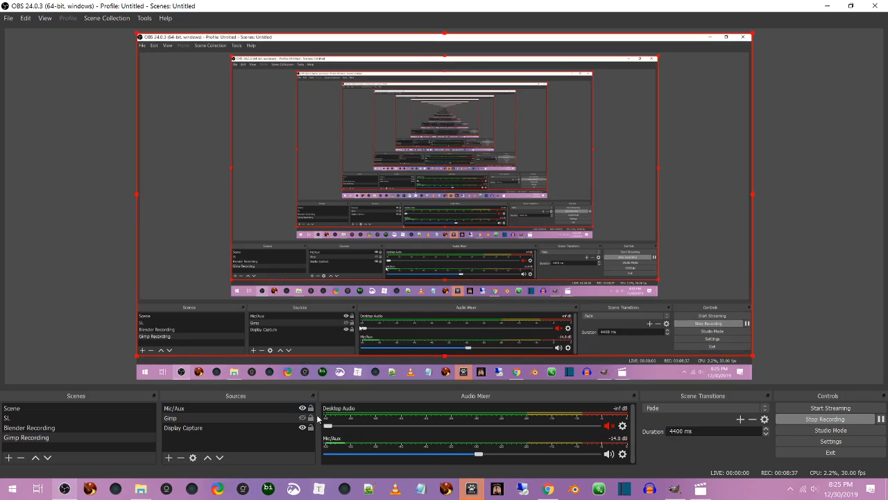